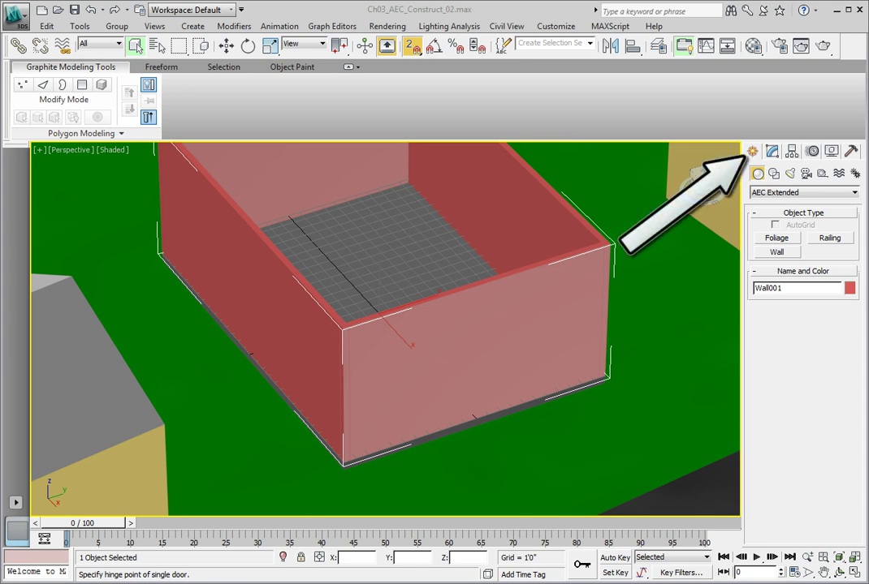
Step: Switch the Create panel category from AEC Extended to Doors and choose Pivot
left_click(136, 46)
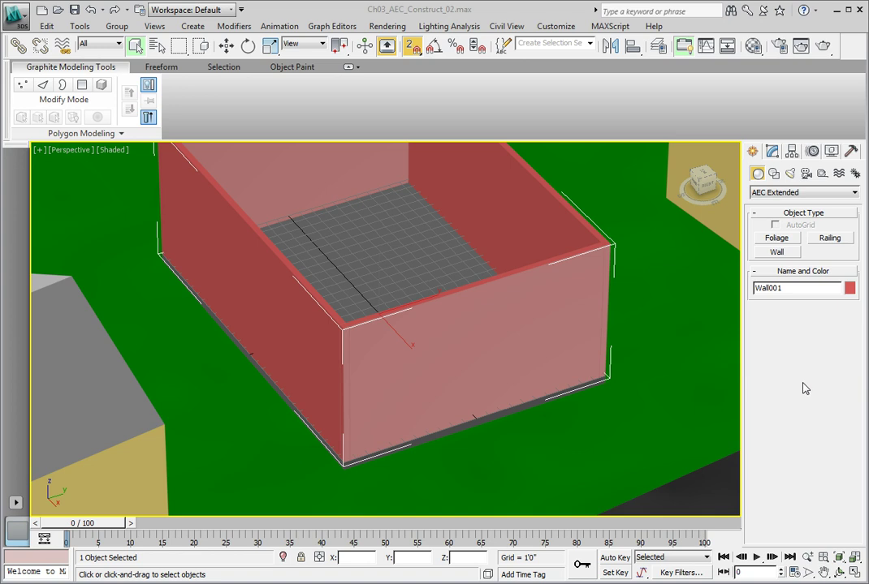
left_click(810, 195)
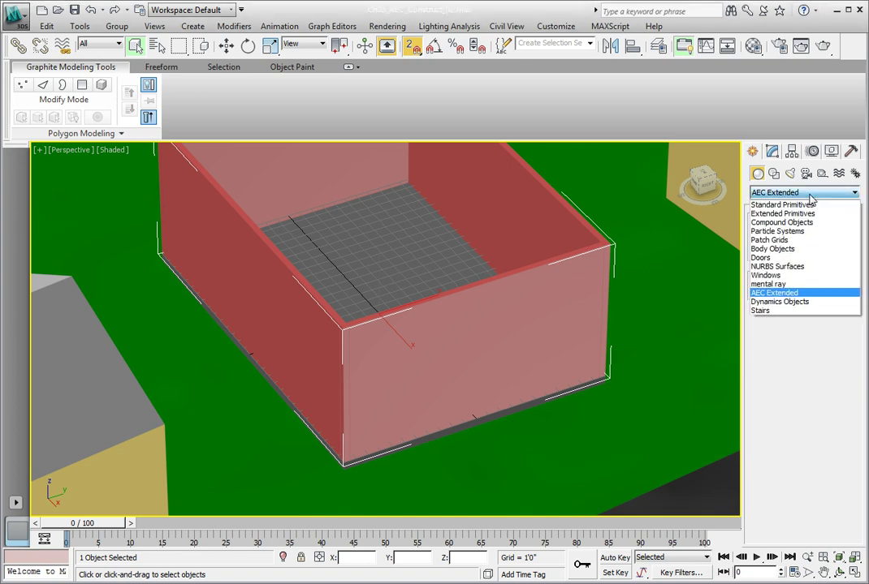
left_click(810, 257)
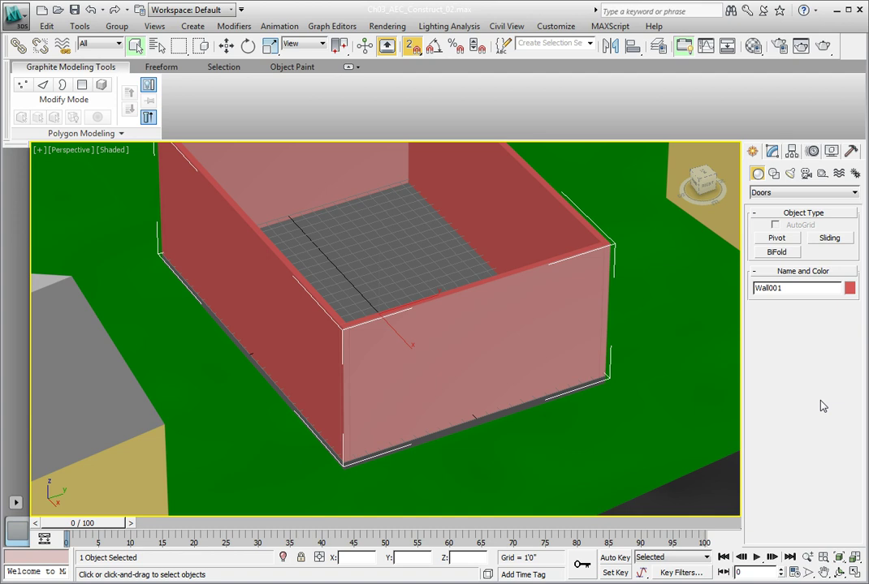
left_click(776, 238)
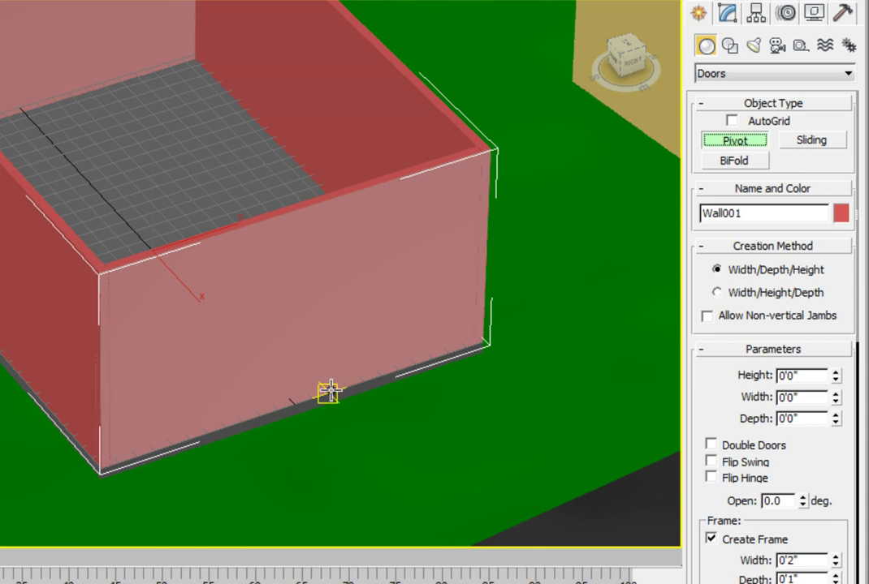
Step: Draw a 3-foot-wide pivot door at the base of Wall001's front face, setting depth and height
left_click(329, 392)
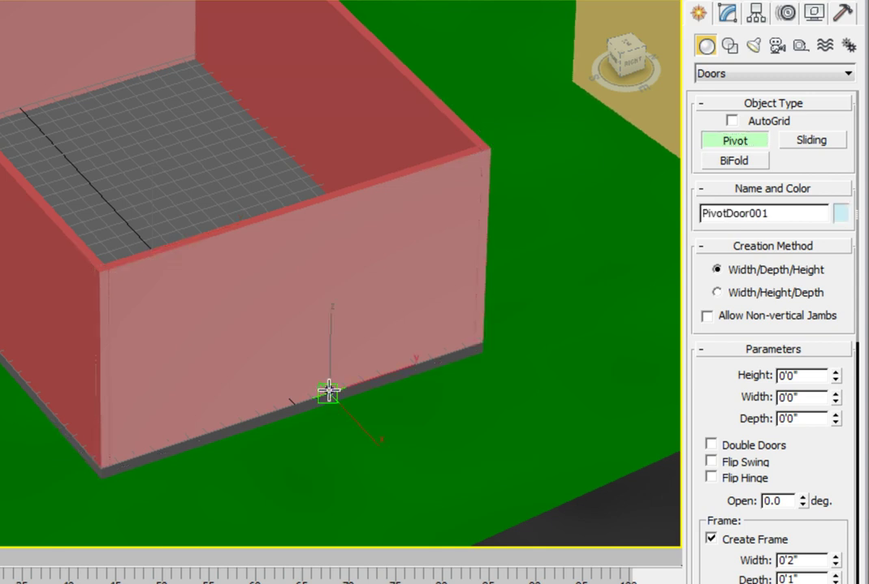
left_click_drag(329, 392, 279, 408)
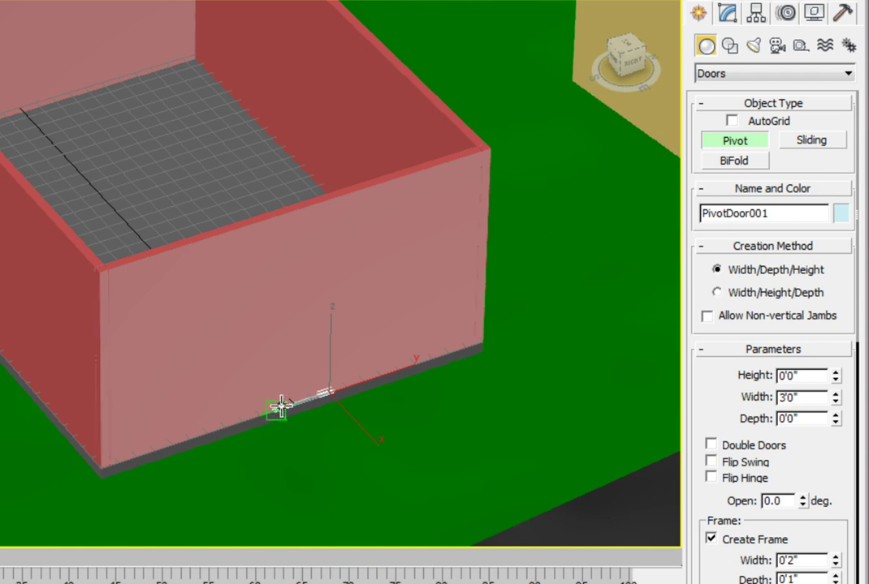
left_click_drag(280, 408, 276, 408)
left_click(262, 226)
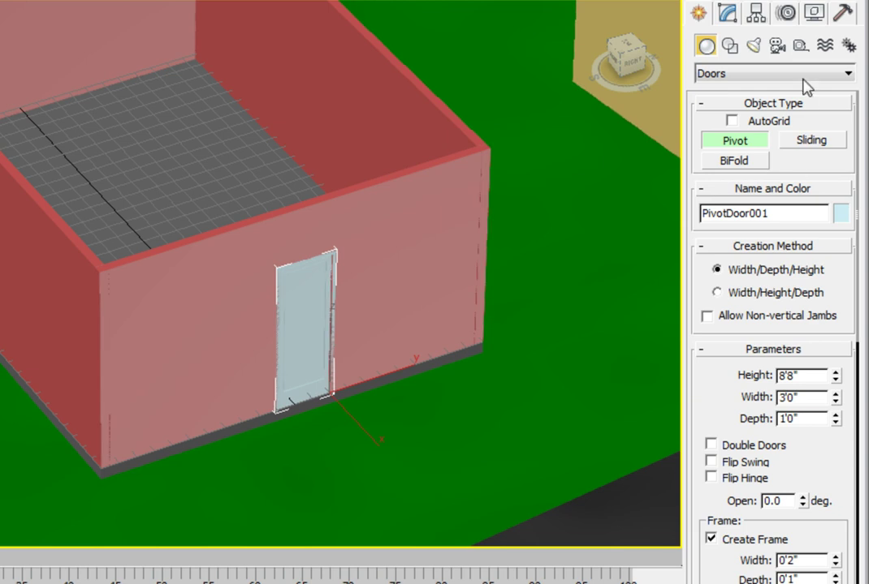
Step: Give PivotDoor001 a height of 7', width of 3' and depth of 8" in Parameters
left_click(726, 15)
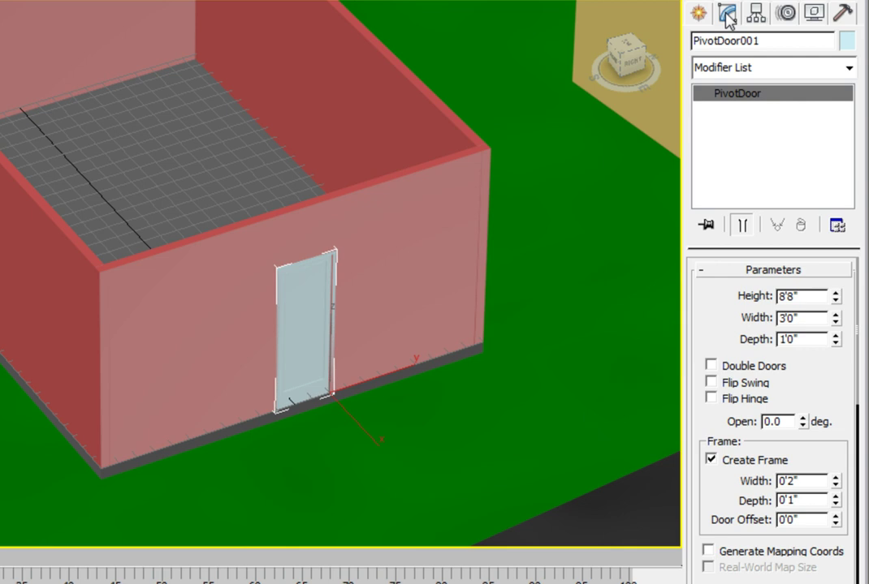
left_click_drag(799, 297, 763, 298)
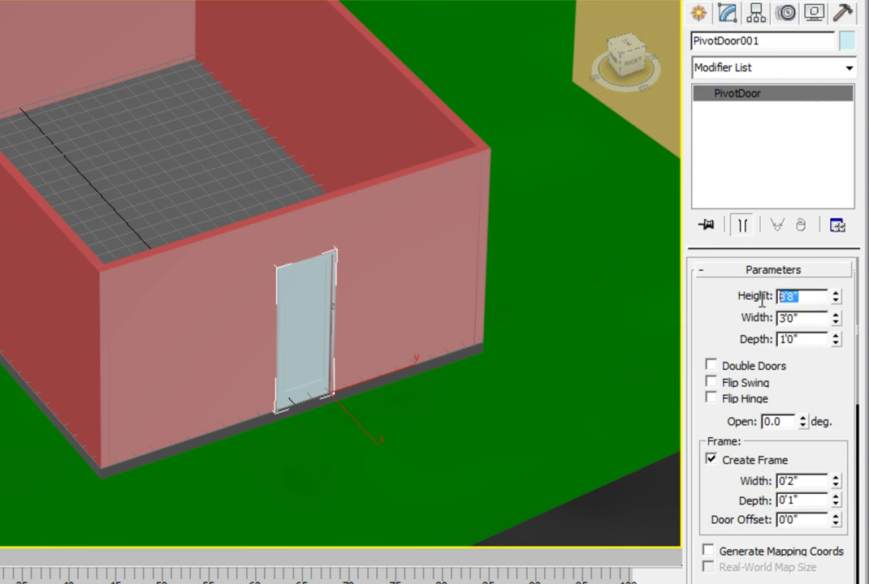
type("7'")
key("Return")
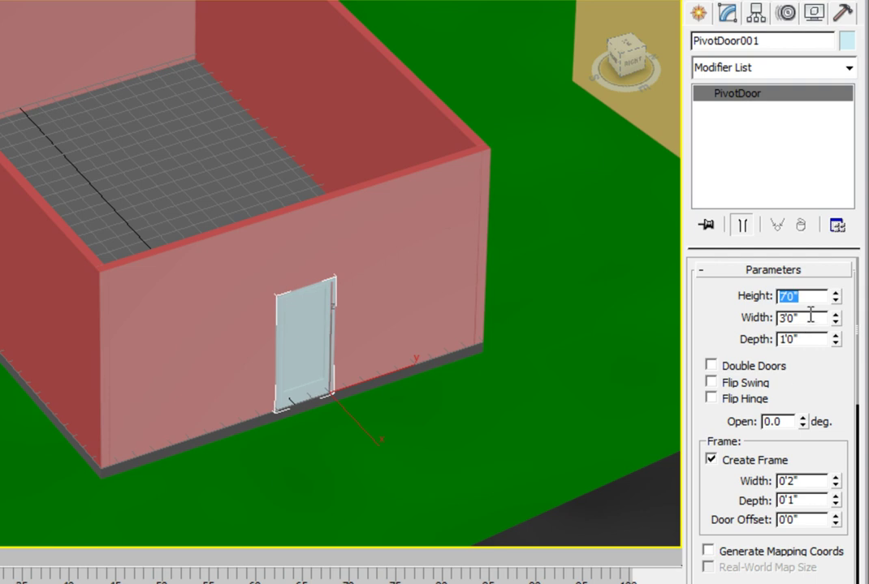
left_click_drag(811, 318, 765, 317)
type("3")
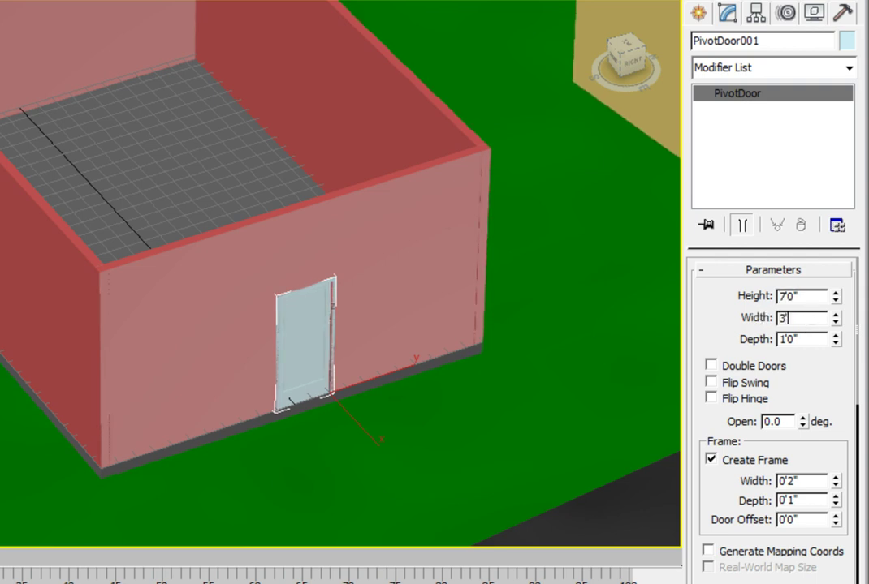
key("BackSpace")
key("Return")
key("Tab")
type("8")
type("\"")
key("Return")
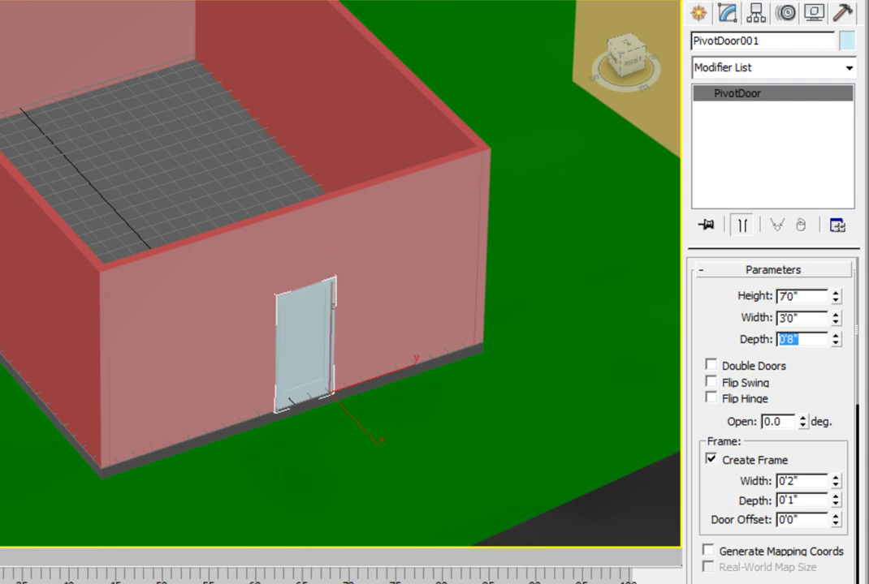
Step: Set the door's Open angle to 45 and enable Flip Swing so it opens inward
left_click(783, 421)
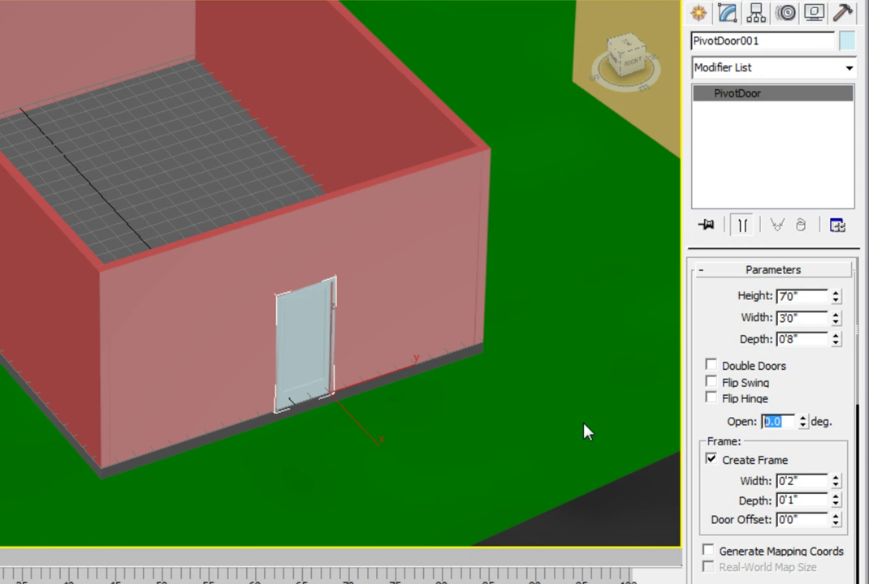
type("45")
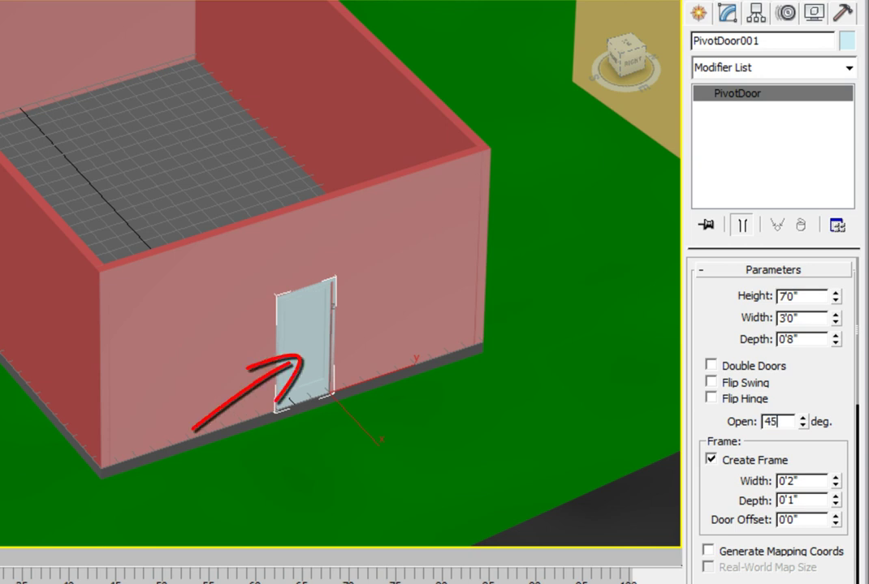
key("Return")
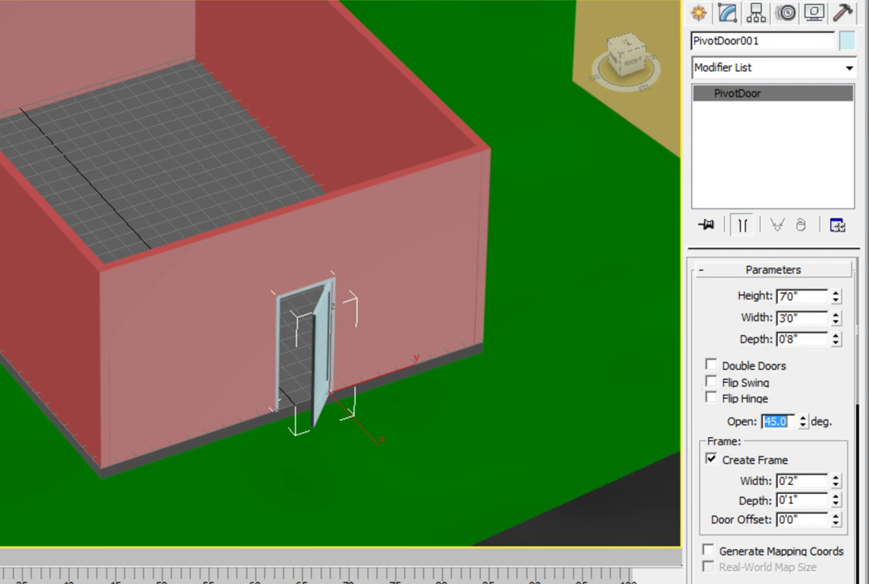
left_click(725, 385)
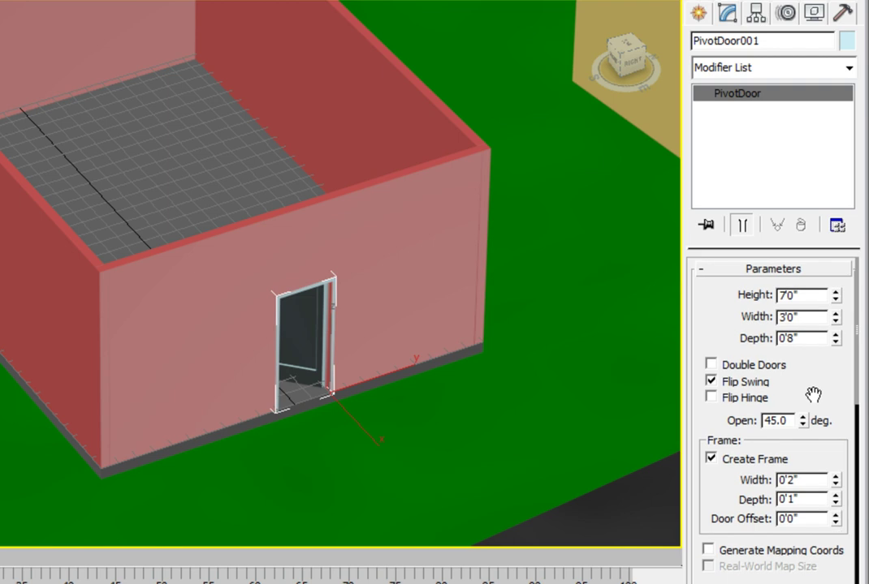
left_click_drag(812, 395, 814, 377)
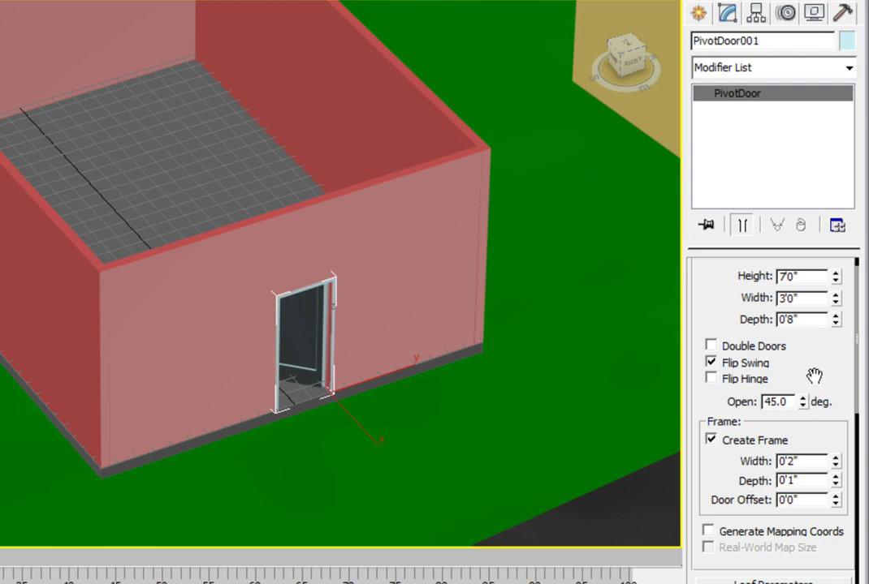
Step: Set the leaf's Bottom Rail to 4" and switch its Panels option to Beveled
left_click_drag(814, 376, 816, 205)
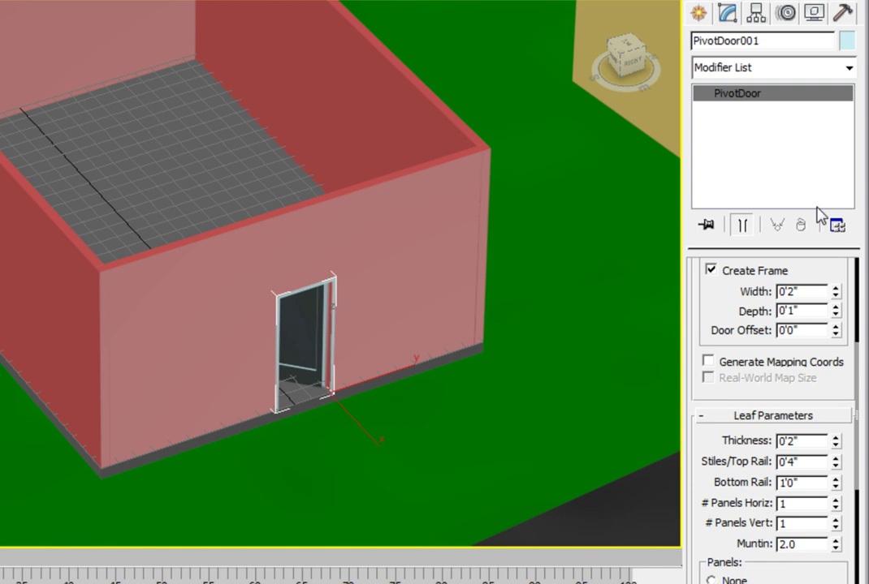
double_click(792, 483)
type("4")
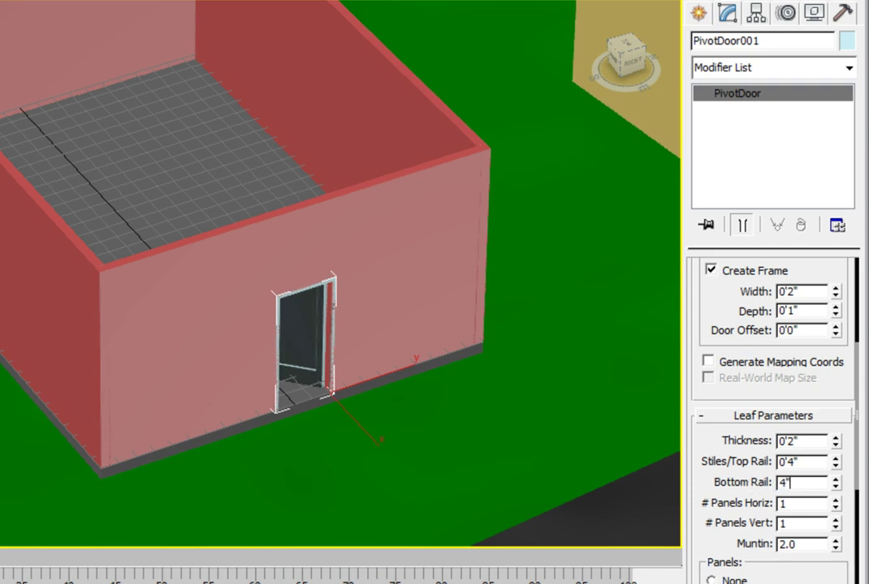
key("Return")
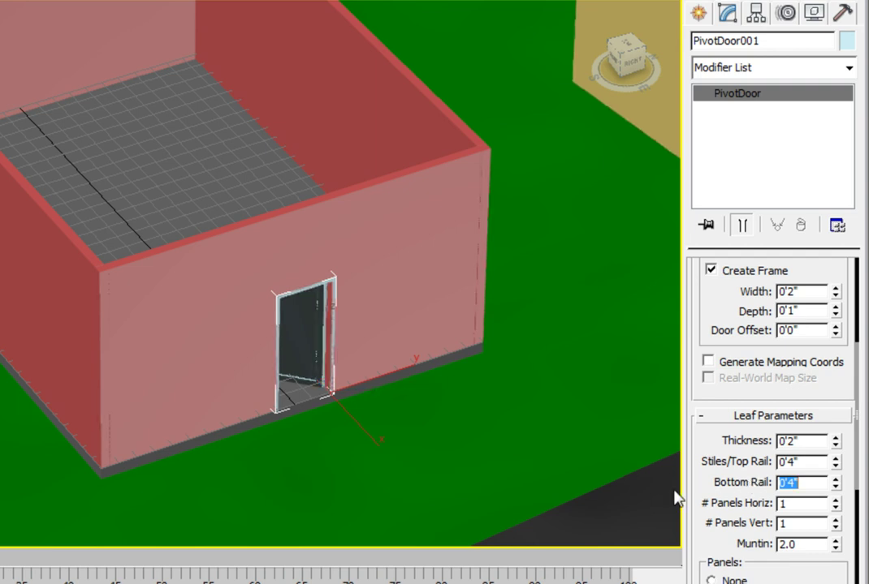
scroll(711, 443, "down", 3)
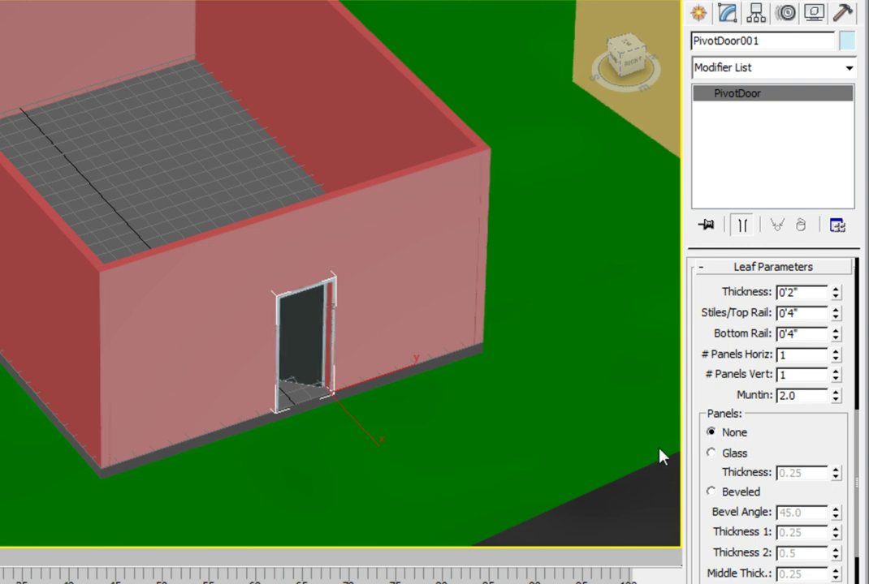
left_click(713, 492)
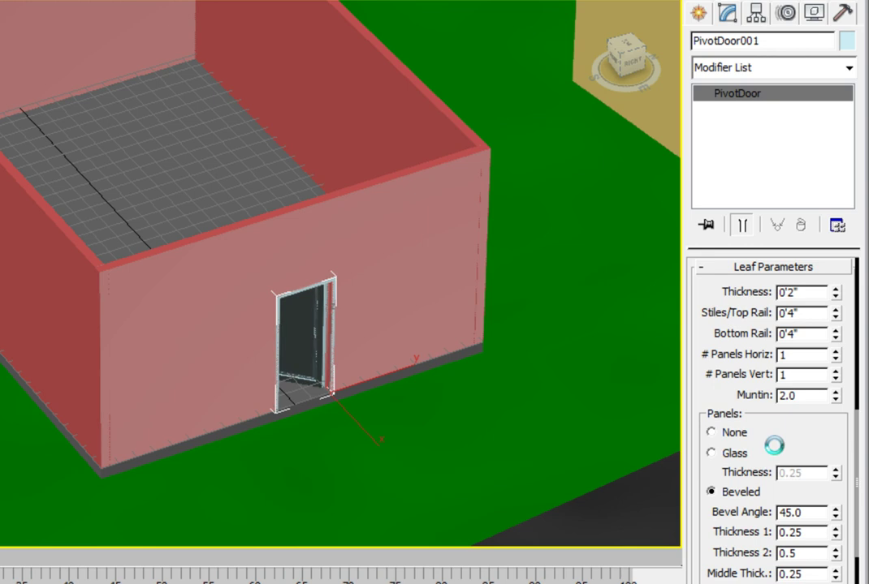
left_click_drag(781, 415, 779, 370)
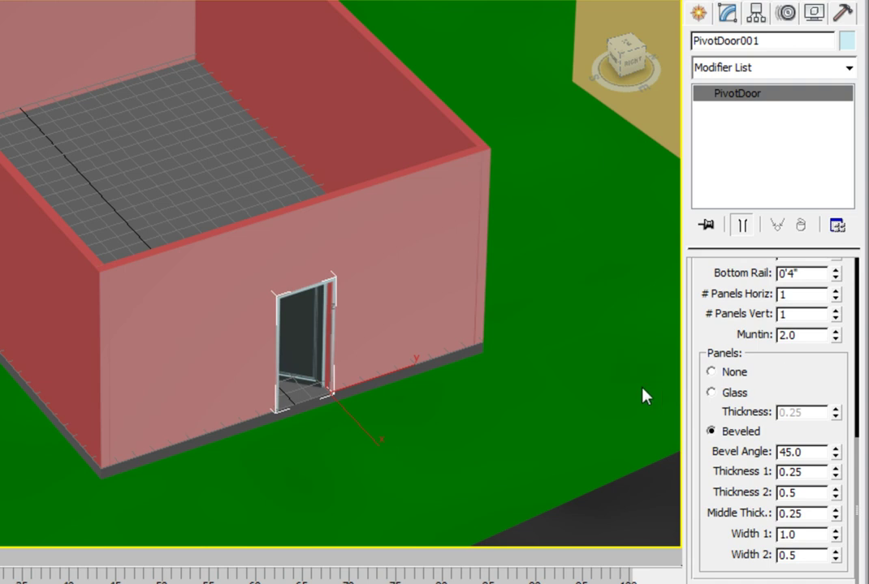
Step: Set the leaf to 2 horizontal by 4 vertical panels with a 1.0 muntin
left_click_drag(789, 374, 779, 482)
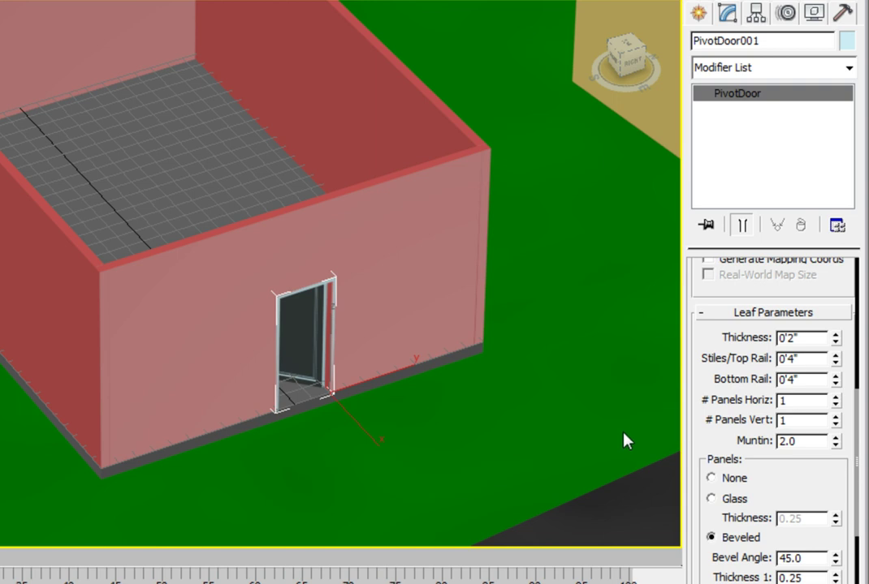
left_click(836, 397)
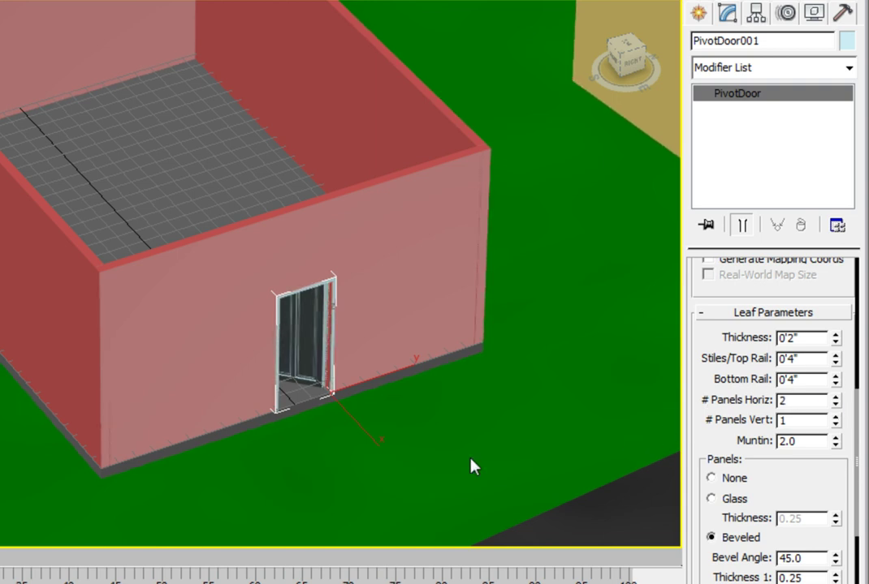
double_click(782, 420)
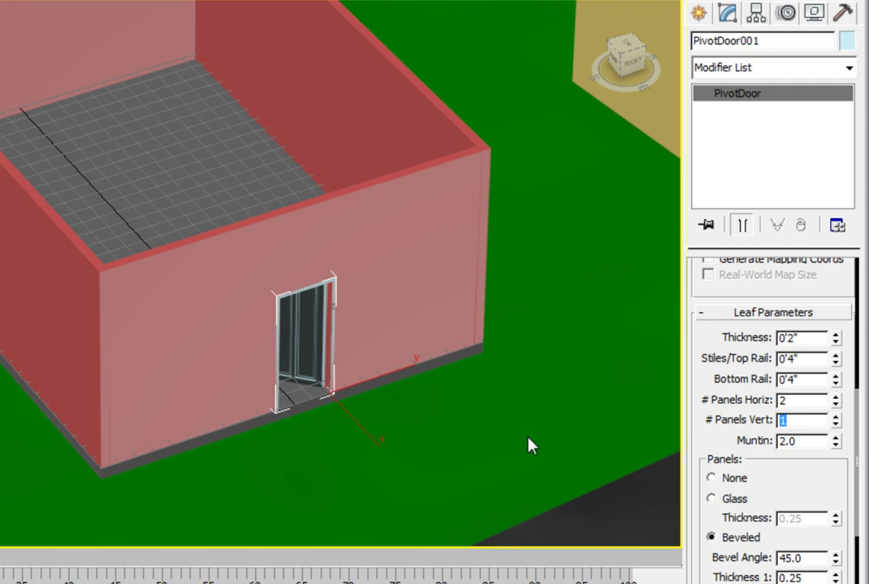
type("4")
key("Return")
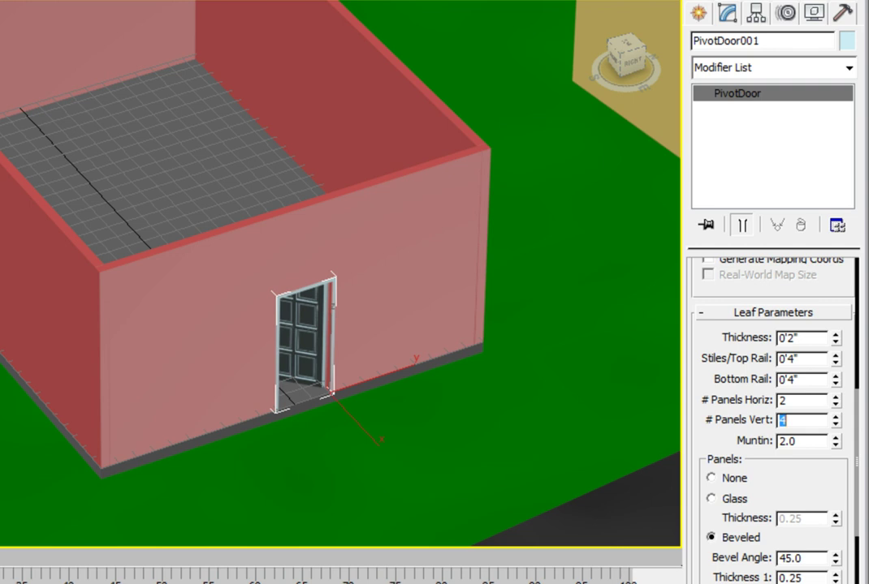
double_click(799, 441)
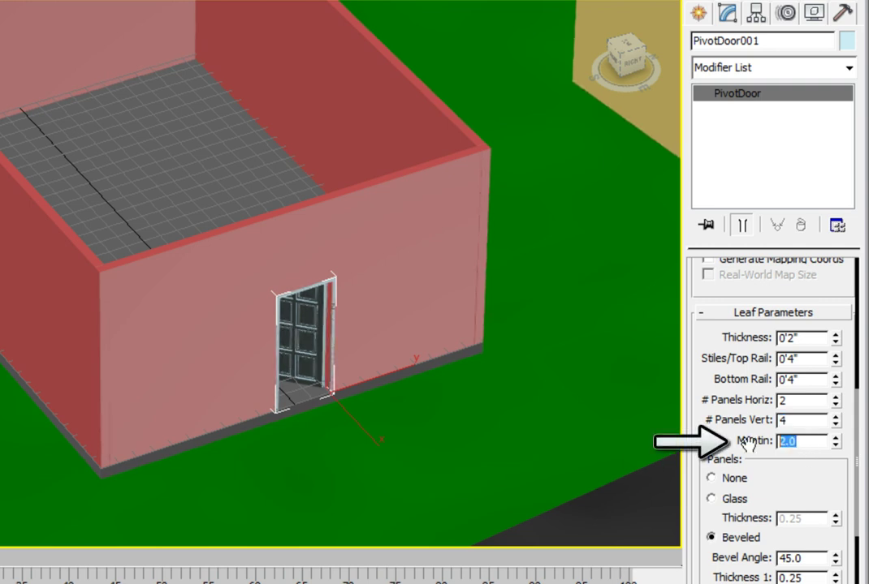
type("1")
key("Return")
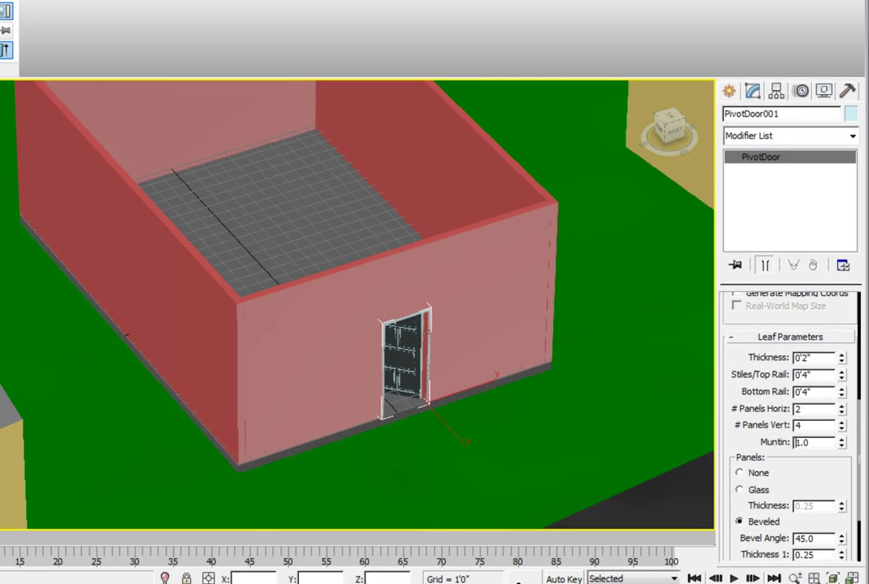
Step: Save the scene with an incremented name as Ch03_AEC_Construct_03.max, overwriting the existing file
left_click(18, 24)
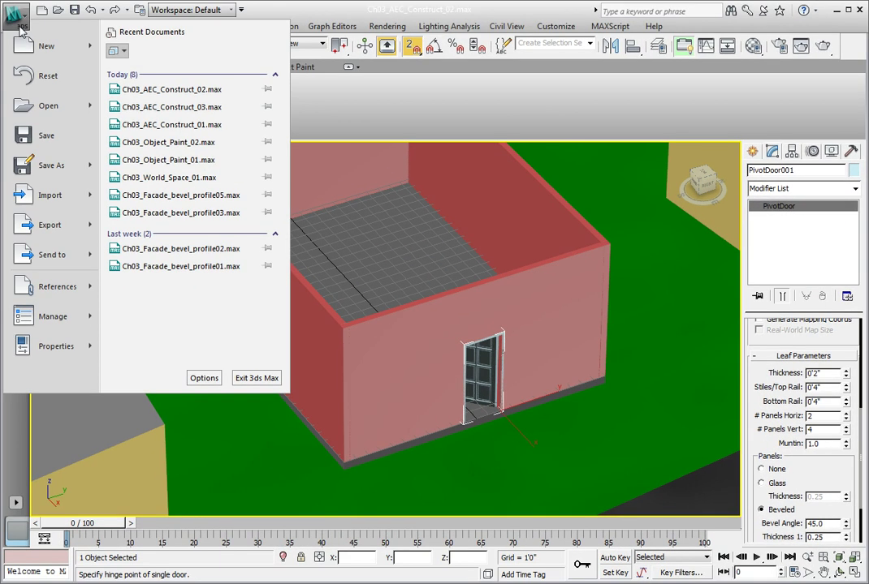
left_click(47, 166)
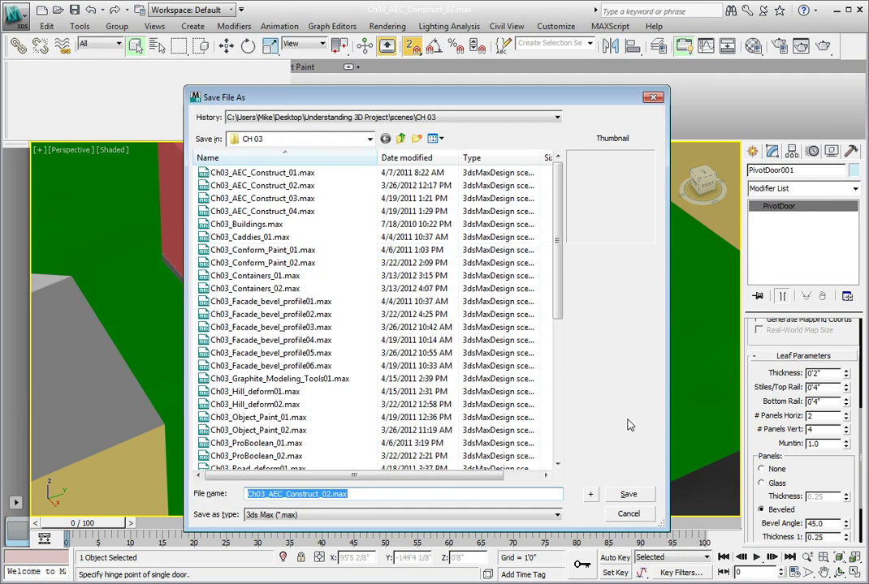
left_click(591, 497)
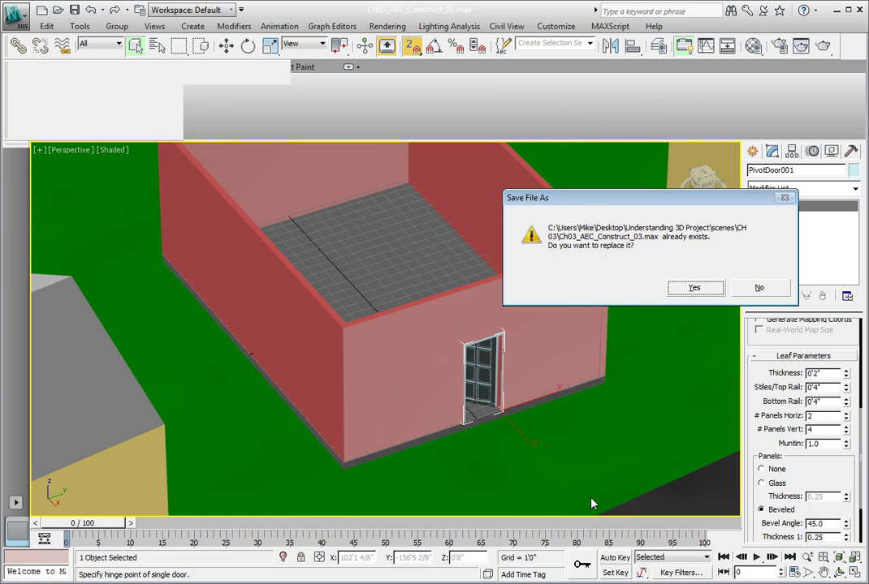
left_click(695, 289)
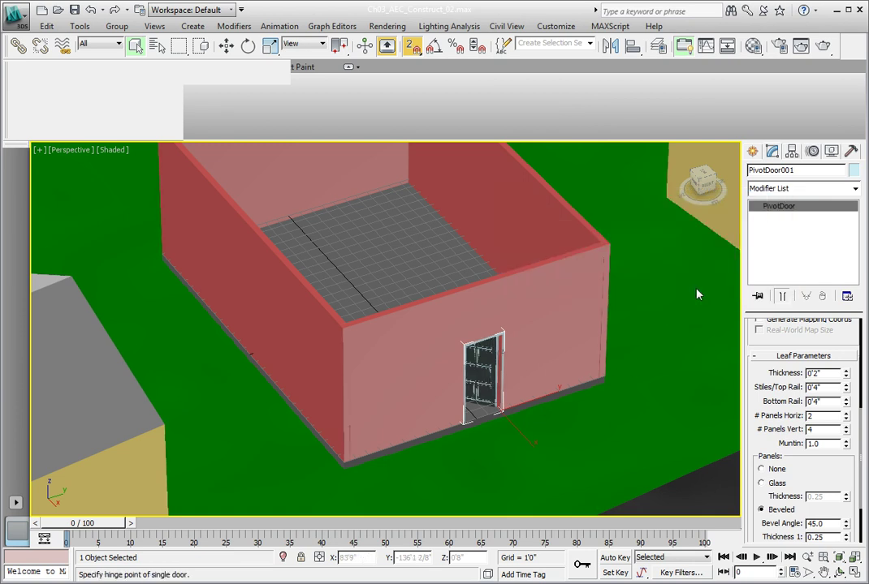